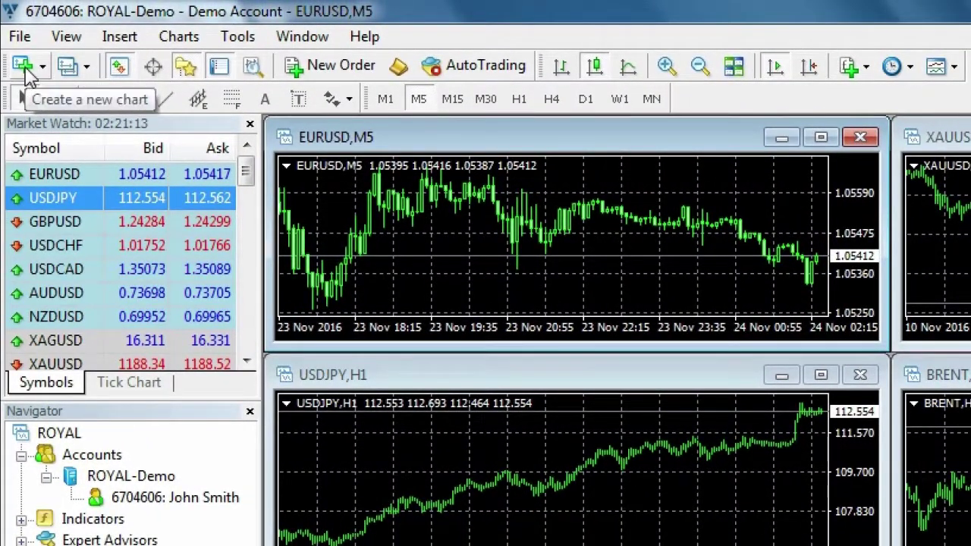
# Open and close a new EURUSD chart, then open and dismiss the chart profiles list
pyautogui.click(25, 66)
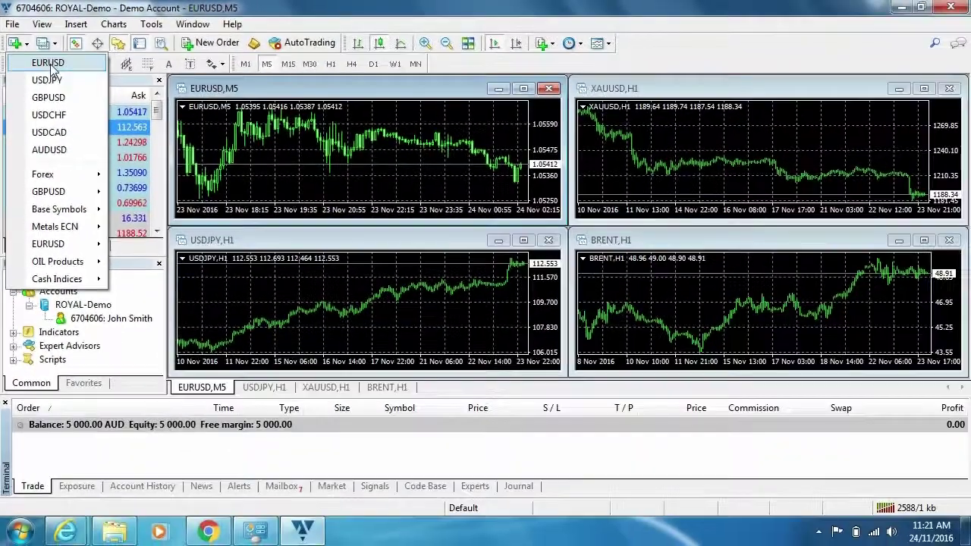
pyautogui.click(61, 95)
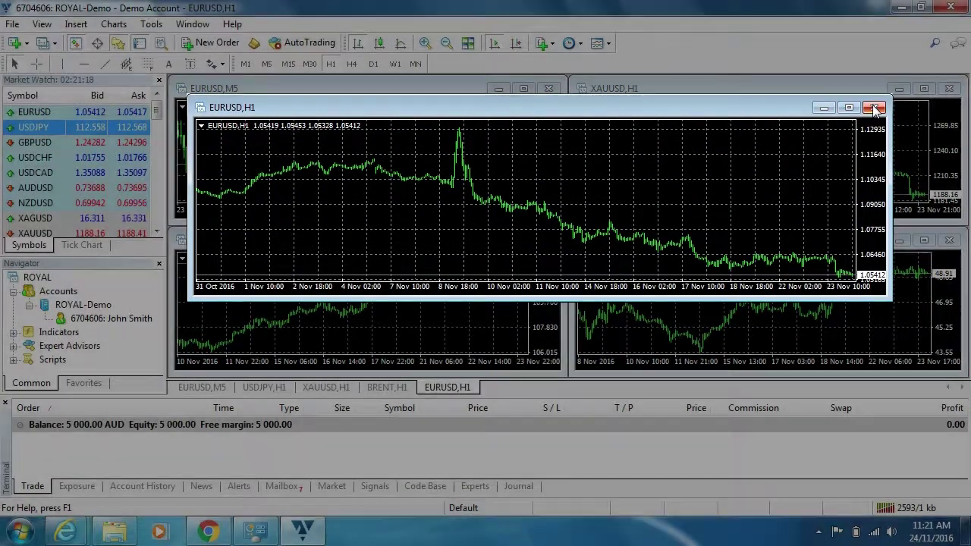
pyautogui.click(874, 107)
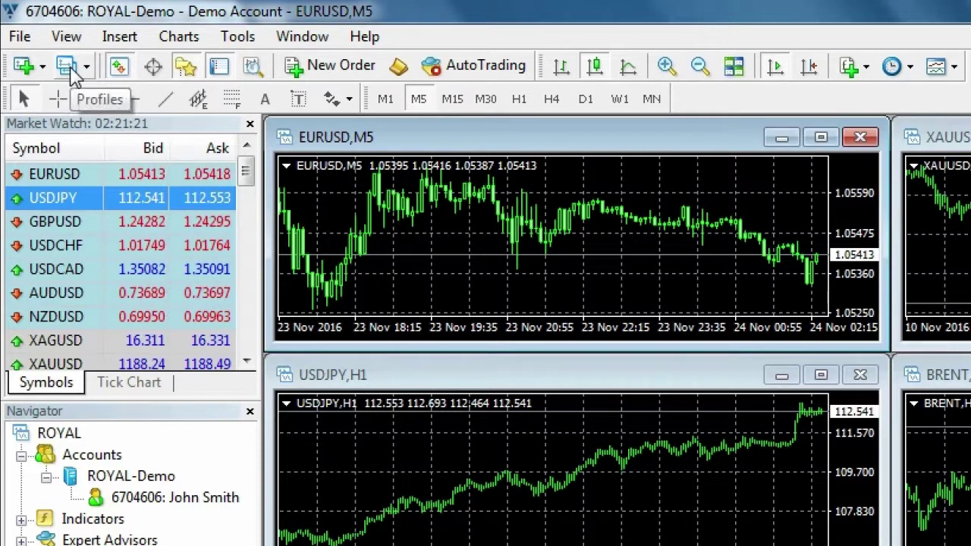
pyautogui.click(59, 60)
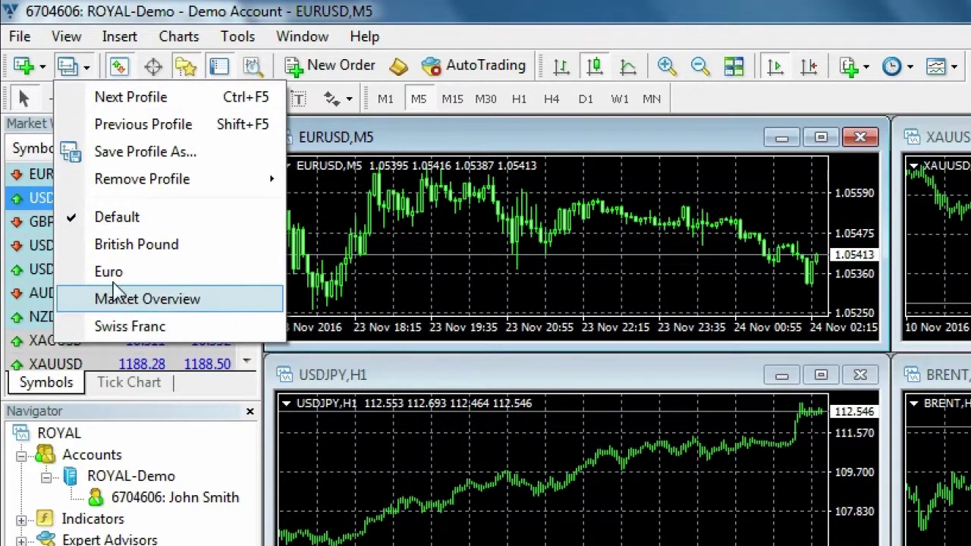
pyautogui.click(79, 67)
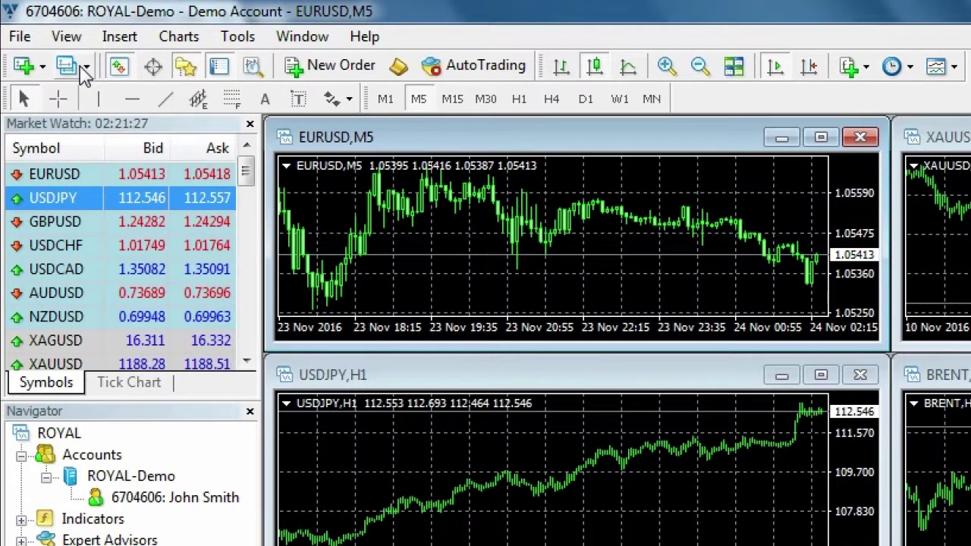
# Hide and restore the Market Watch and Navigator panels
pyautogui.click(120, 68)
pyautogui.click(120, 70)
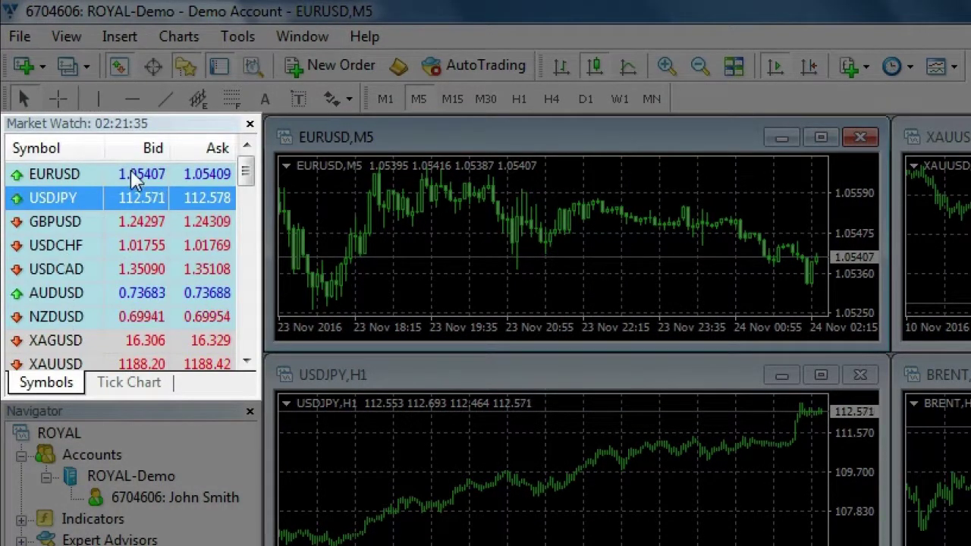
pyautogui.moveTo(131, 179)
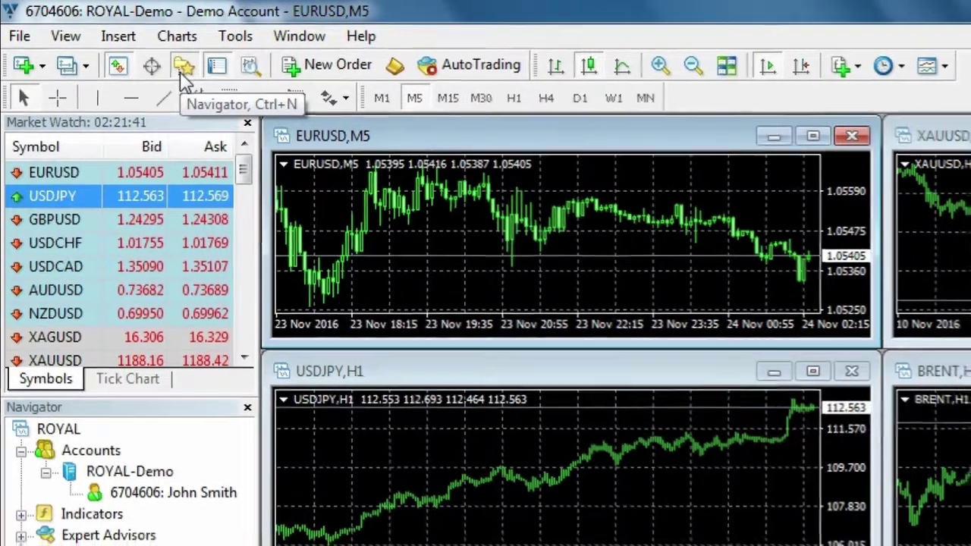
pyautogui.click(184, 70)
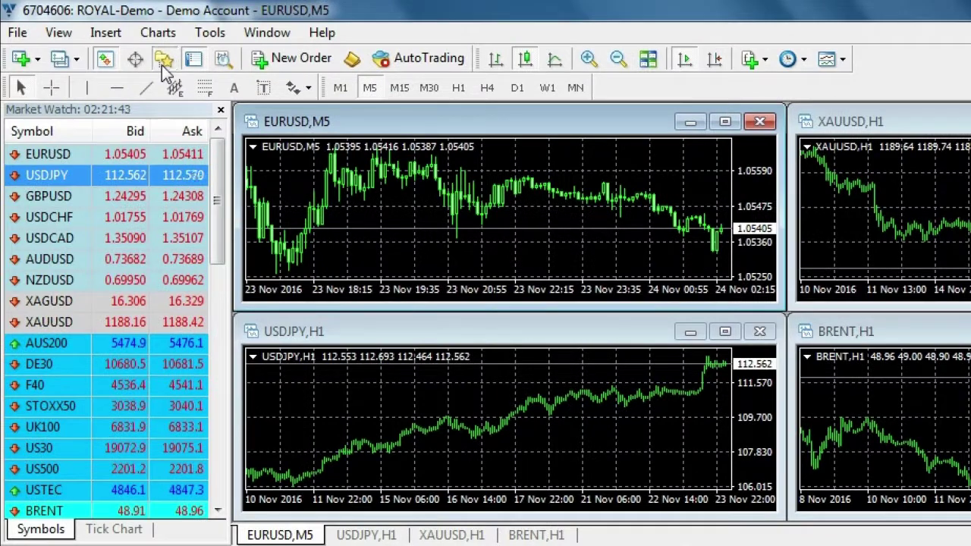
pyautogui.click(163, 62)
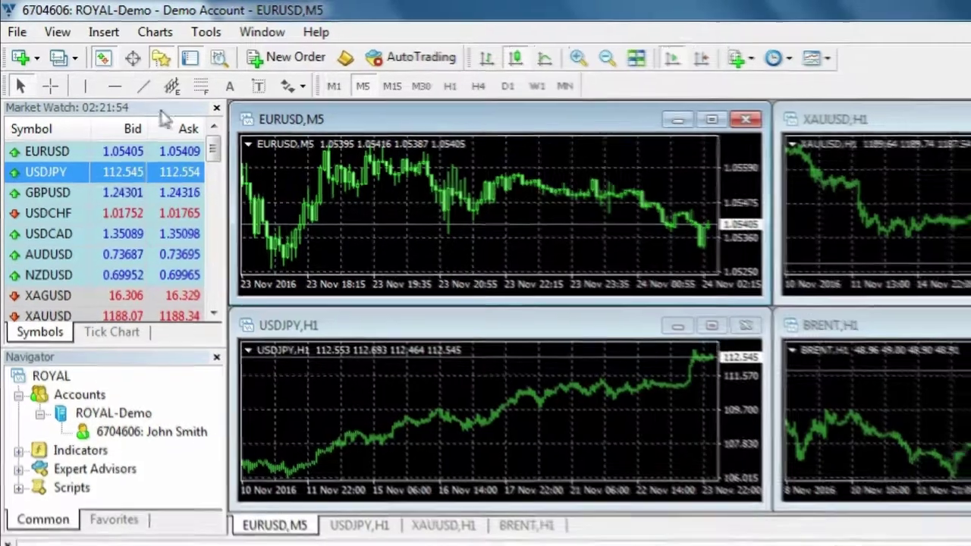
# Toggle the Terminal panel, browsing Account History and News before returning to Trade
pyautogui.click(194, 59)
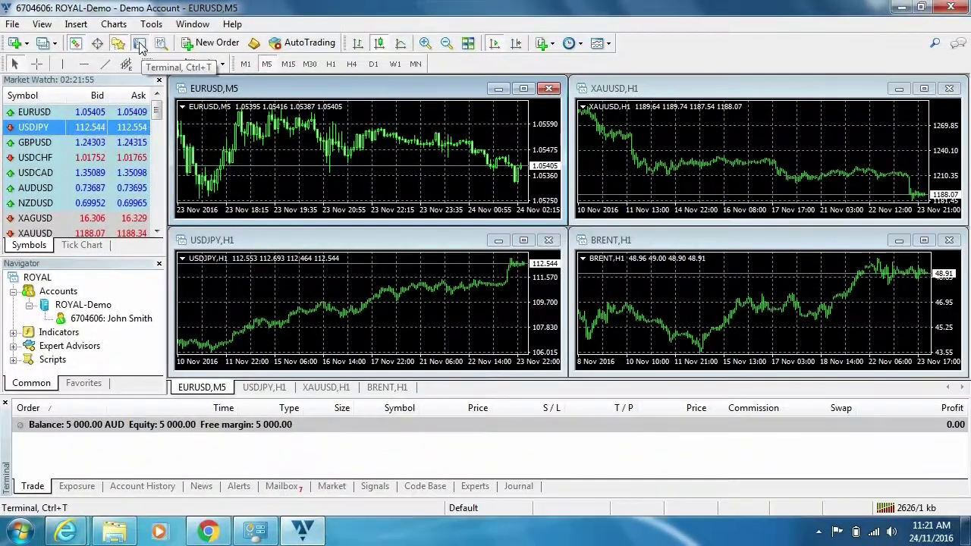
pyautogui.click(138, 43)
pyautogui.click(139, 43)
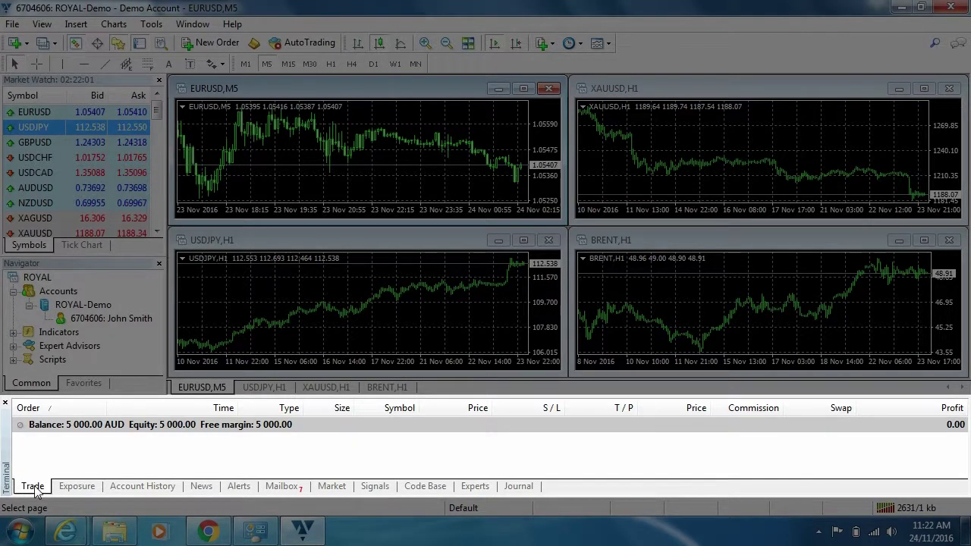
pyautogui.click(139, 487)
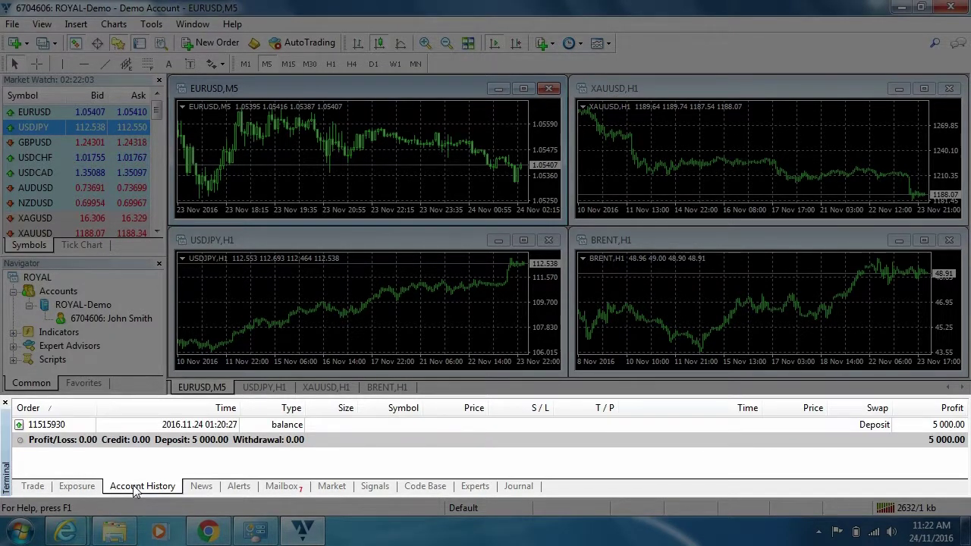
pyautogui.click(202, 489)
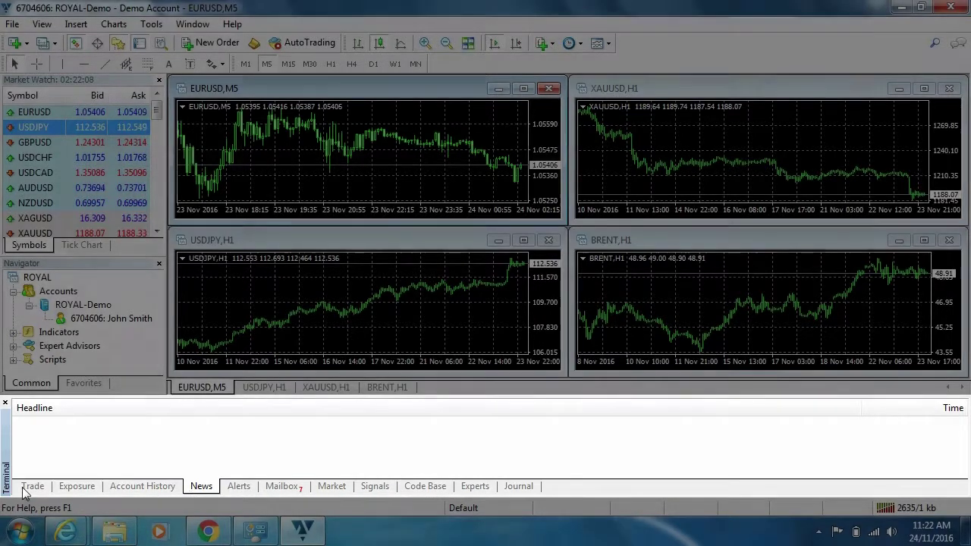
pyautogui.click(30, 487)
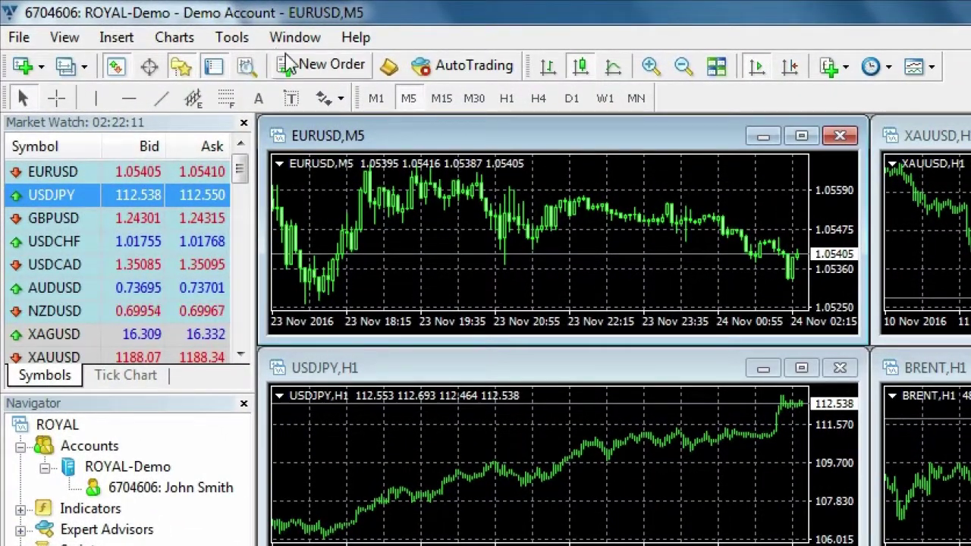
# Cancel a New Order, toggle AutoTrading on then off, and maximize the EURUSD,M5 chart
pyautogui.click(311, 68)
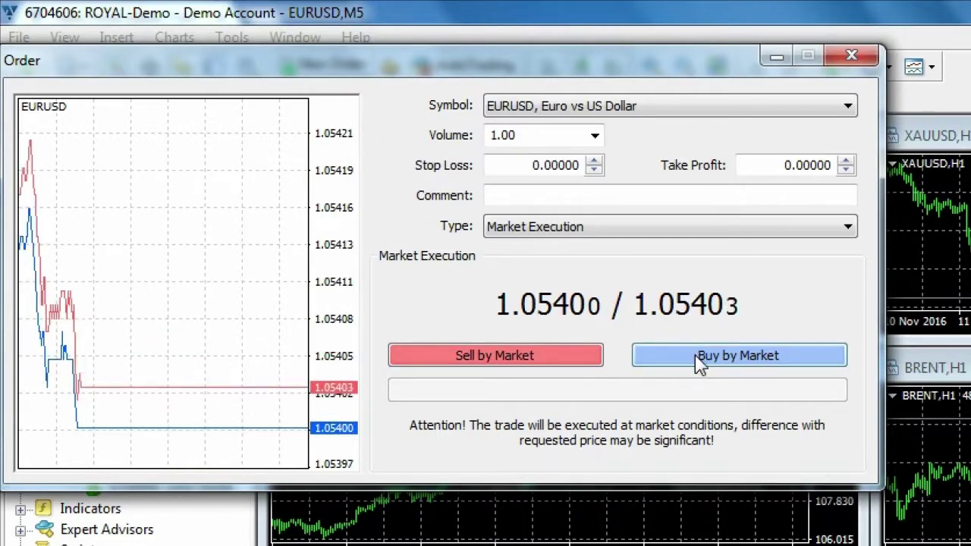
pyautogui.click(852, 56)
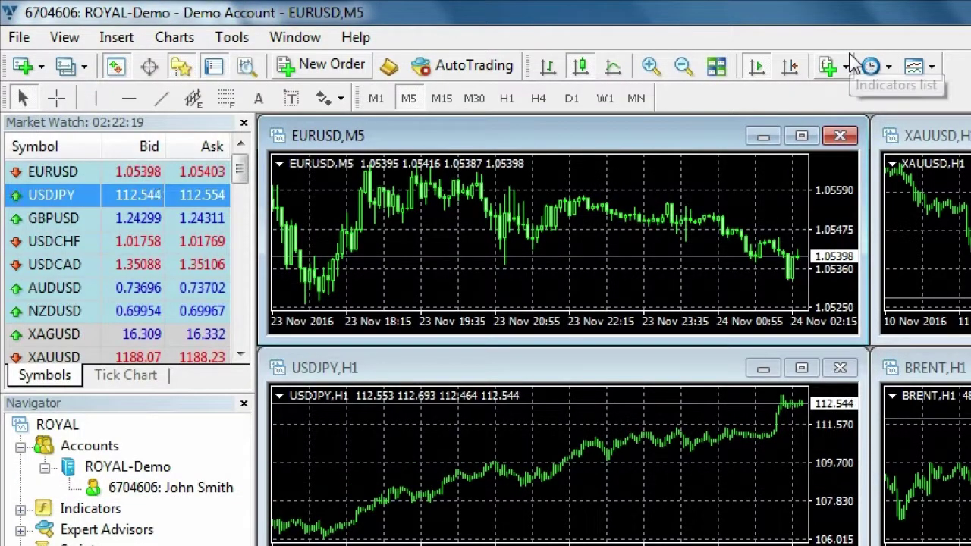
pyautogui.click(475, 70)
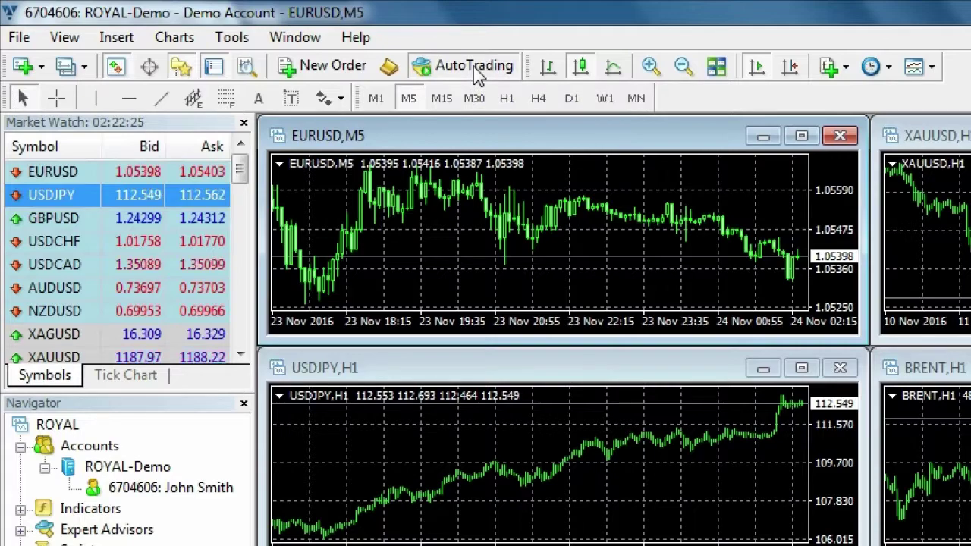
pyautogui.click(475, 65)
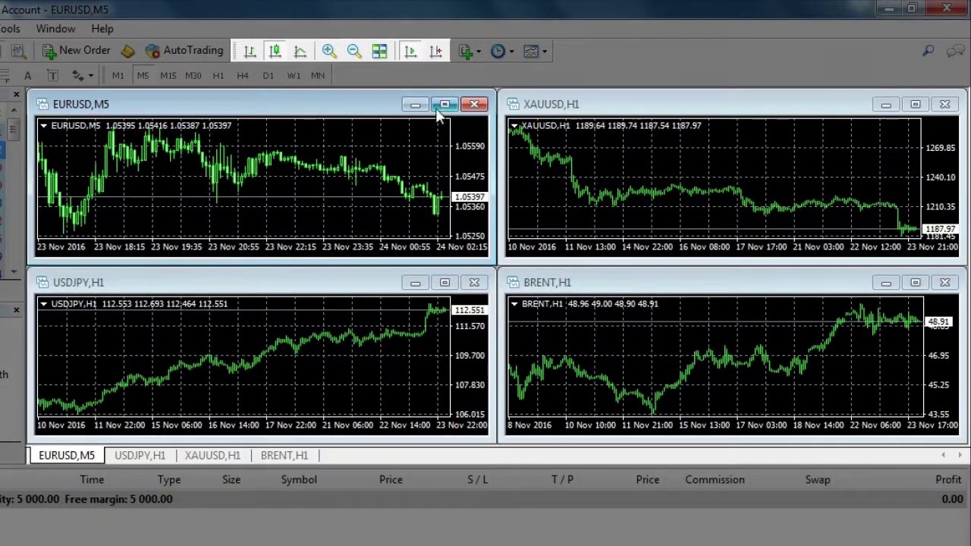
pyautogui.click(442, 105)
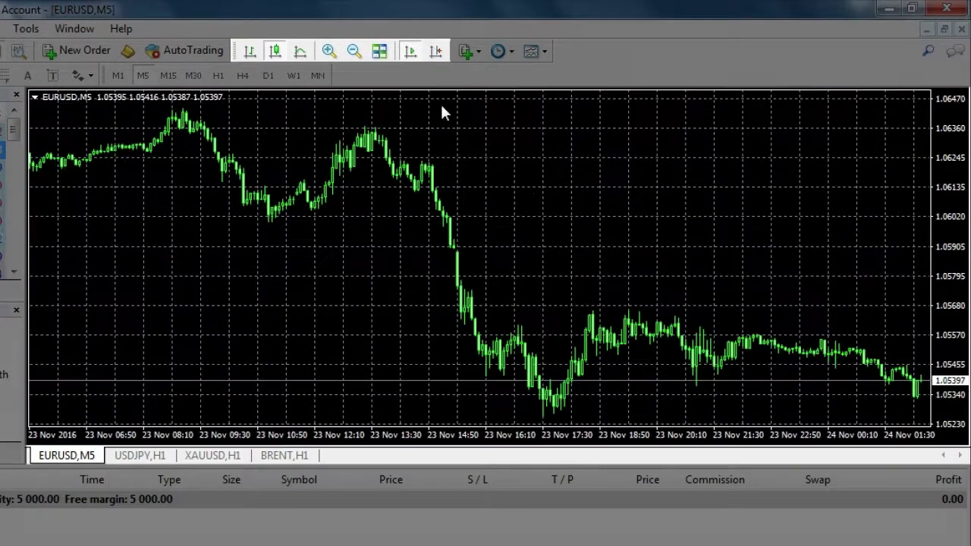
# Switch the EURUSD M5 chart from bars through candlesticks to a line chart
pyautogui.click(251, 53)
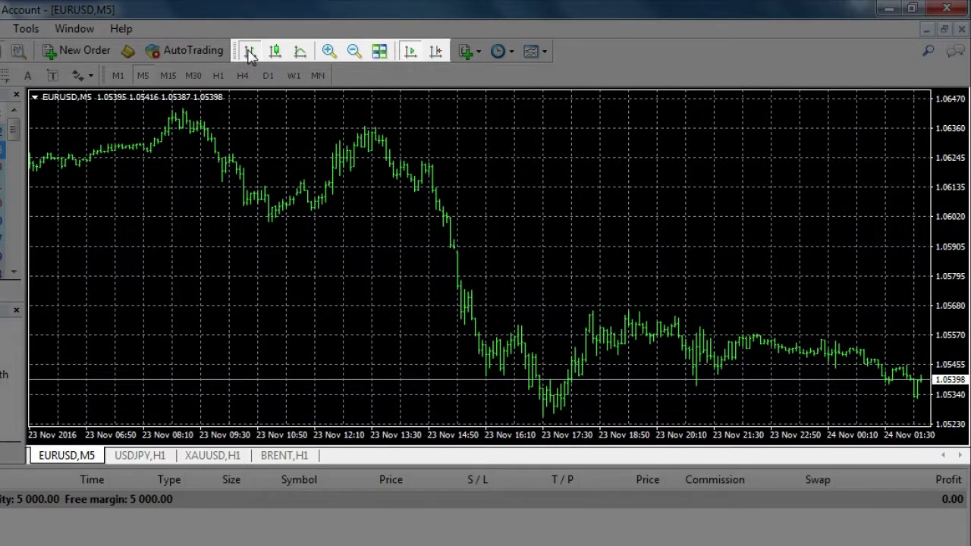
pyautogui.click(278, 54)
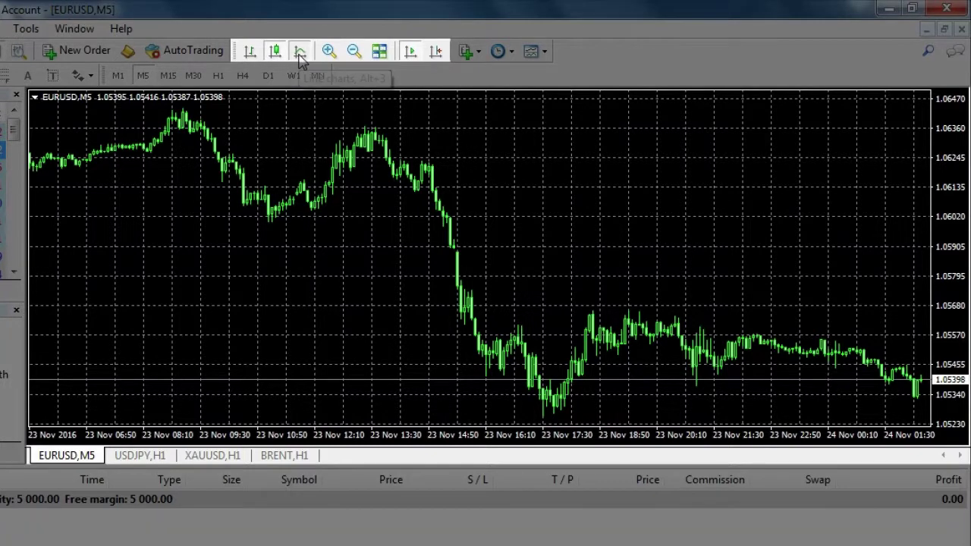
pyautogui.click(300, 55)
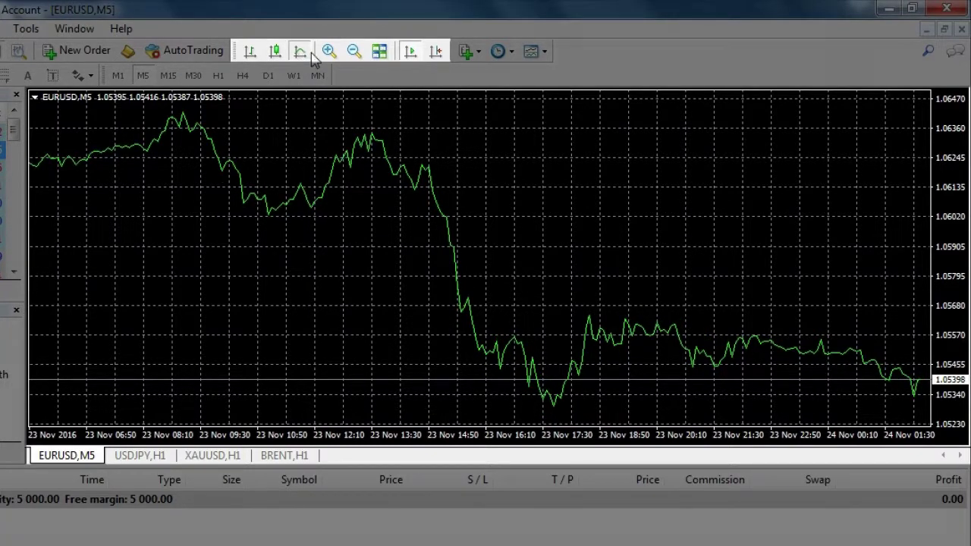
# Zoom the chart in two levels, then back out to the original scale
pyautogui.click(326, 55)
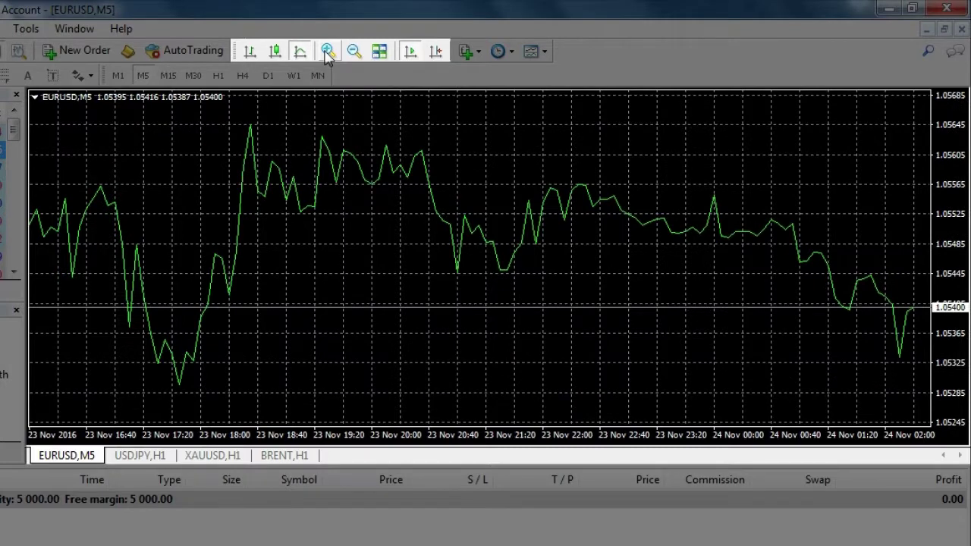
pyautogui.click(327, 53)
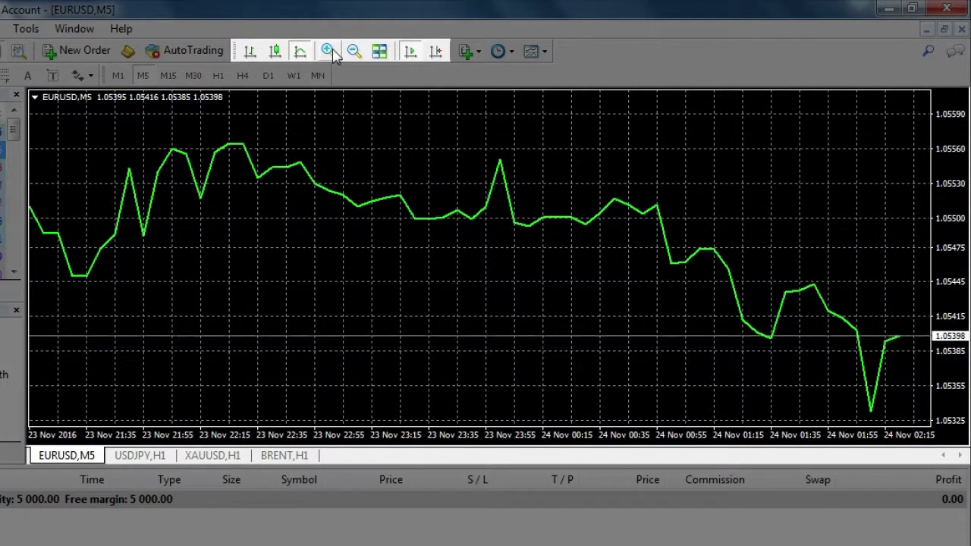
pyautogui.click(354, 53)
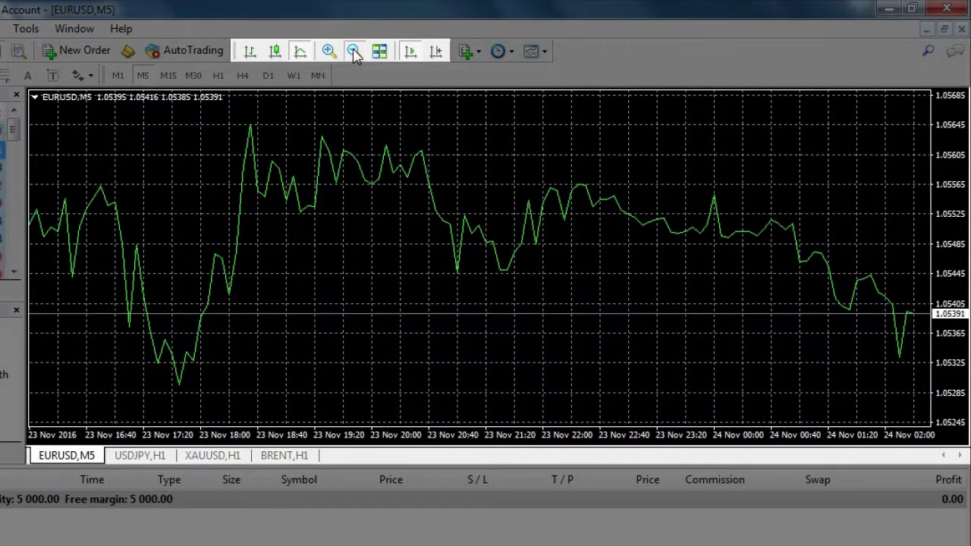
pyautogui.click(354, 53)
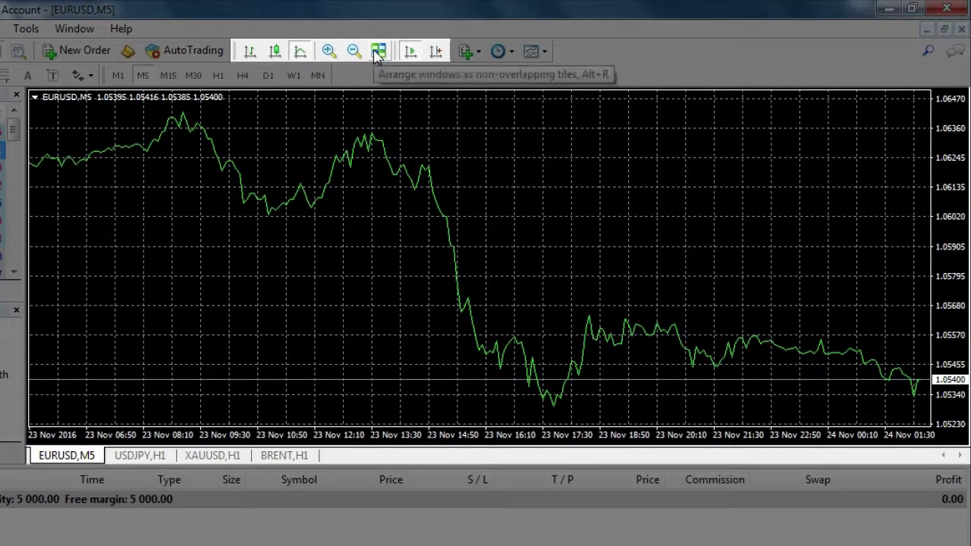
# Tile the four charts, maximize EURUSD M5, pan back to earlier November, then enable Auto Scroll
pyautogui.click(379, 54)
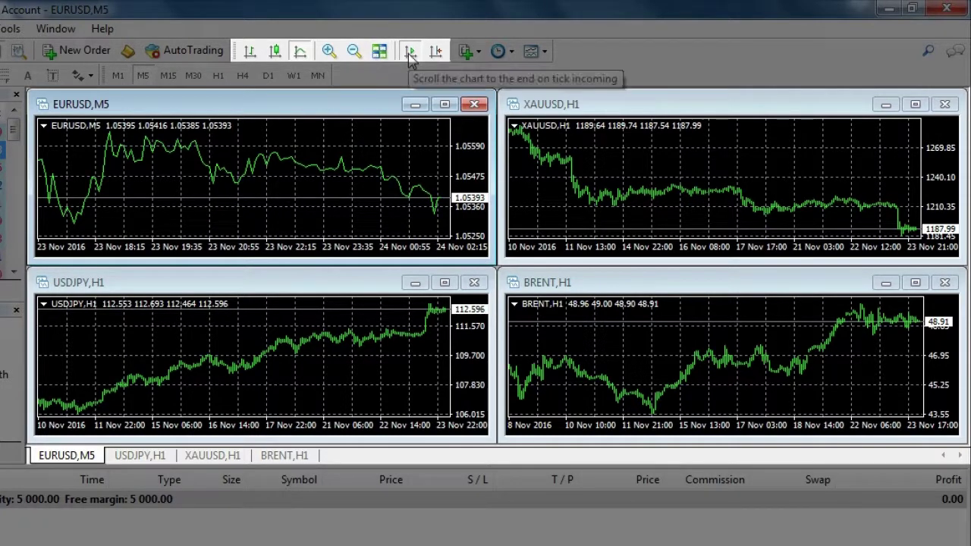
pyautogui.click(445, 104)
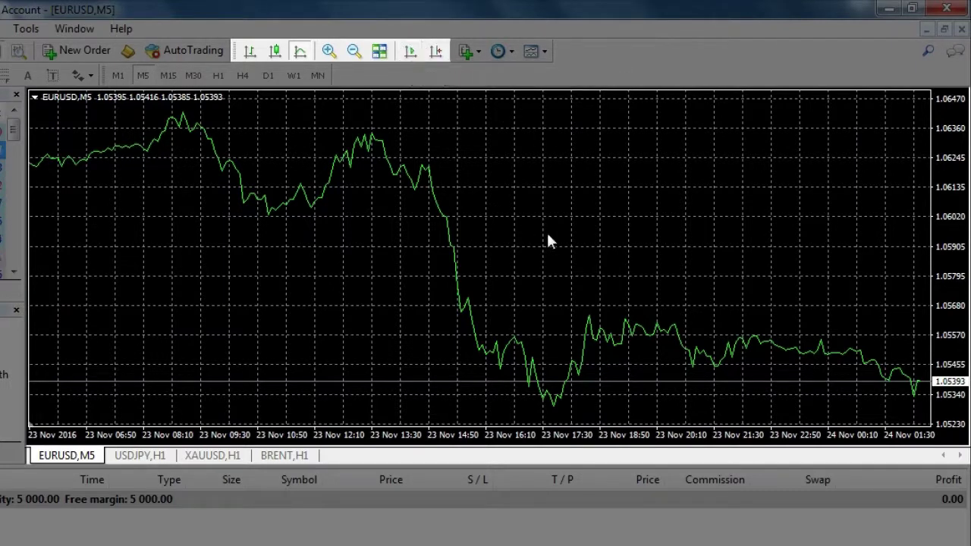
pyautogui.moveTo(457, 221); pyautogui.dragTo(470, 223)
pyautogui.moveTo(341, 247); pyautogui.dragTo(691, 297)
pyautogui.moveTo(186, 245)
pyautogui.mouseDown()
pyautogui.moveTo(392, 245)
pyautogui.moveTo(751, 270)
pyautogui.mouseUp()
pyautogui.click(405, 55)
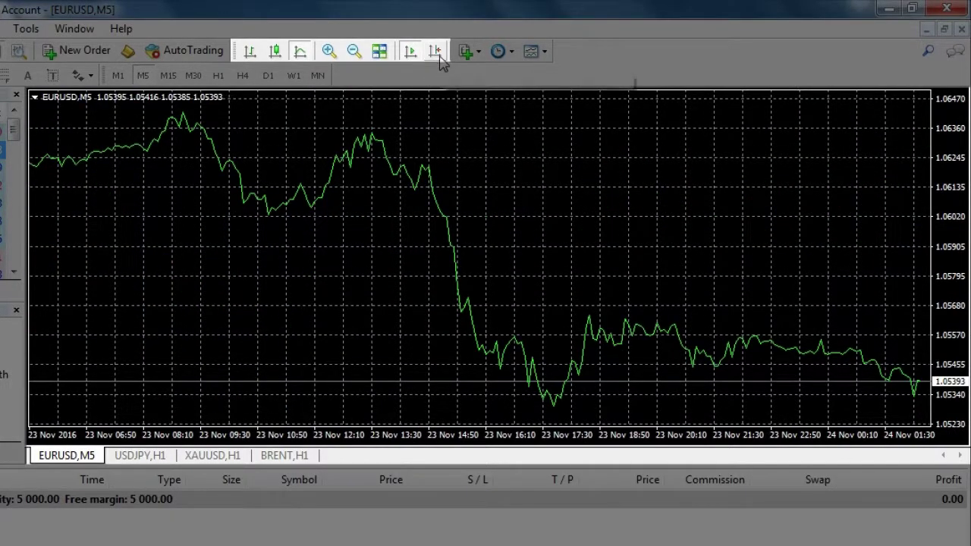
# Turn on Chart Shift, then show the Indicators and Periods dropdown lists
pyautogui.click(436, 50)
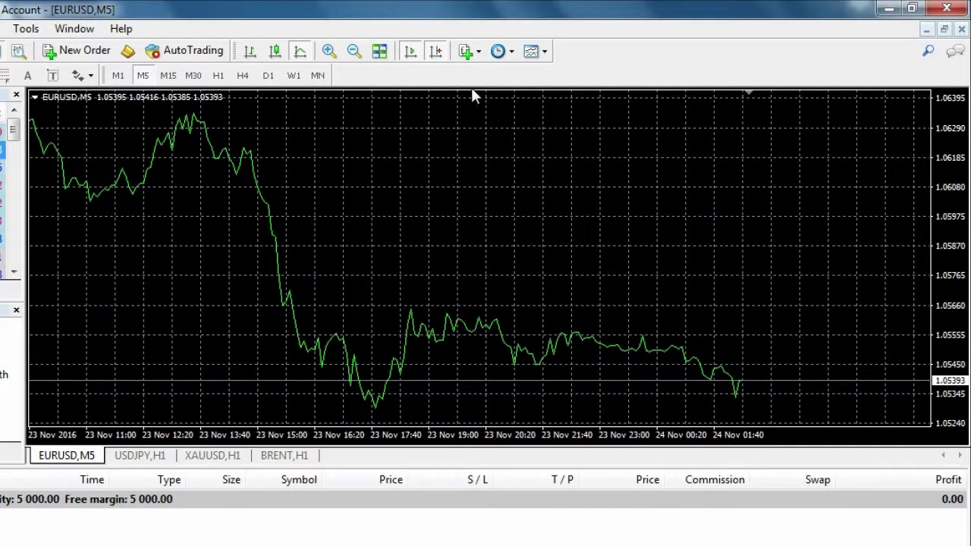
pyautogui.click(469, 51)
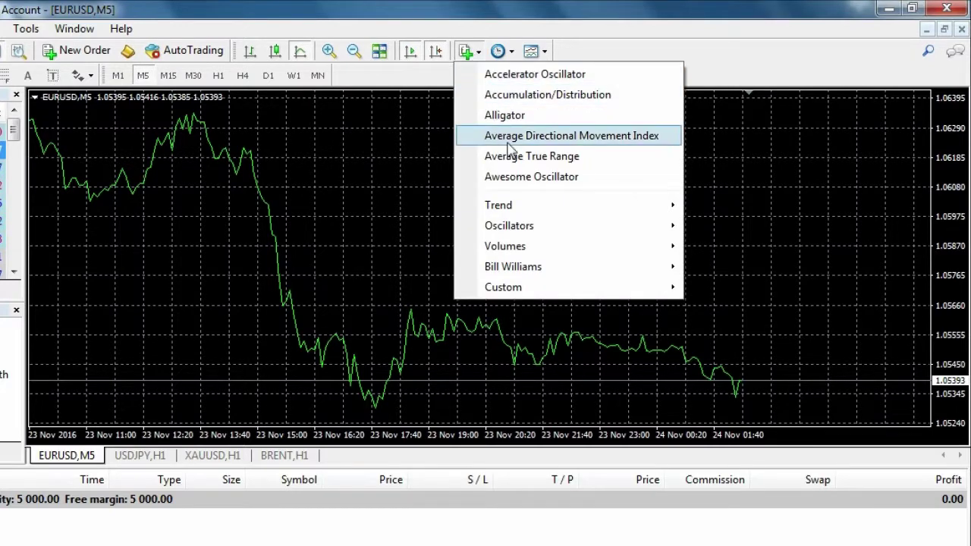
pyautogui.click(503, 51)
pyautogui.click(500, 52)
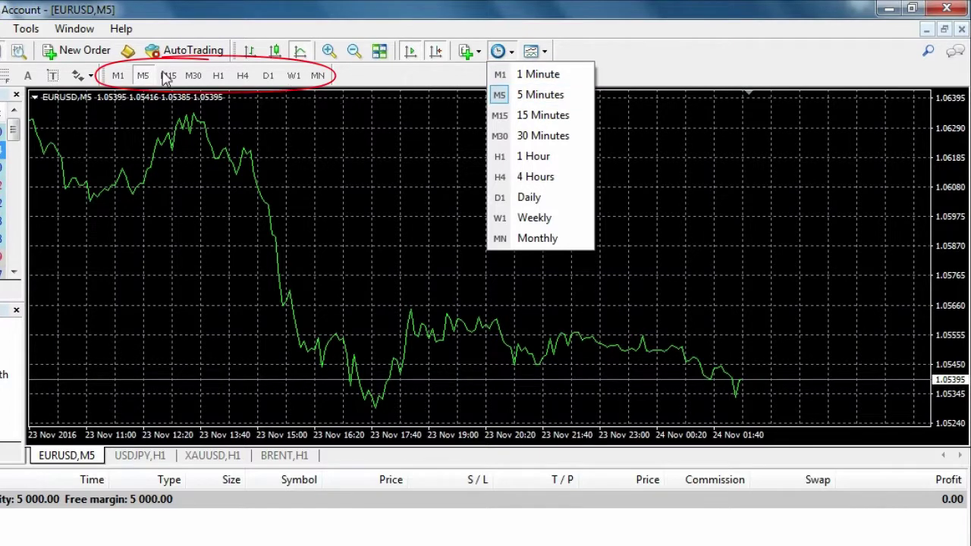
# Step the EURUSD chart through M1 and M5 to M15, then show the Templates list
pyautogui.click(118, 76)
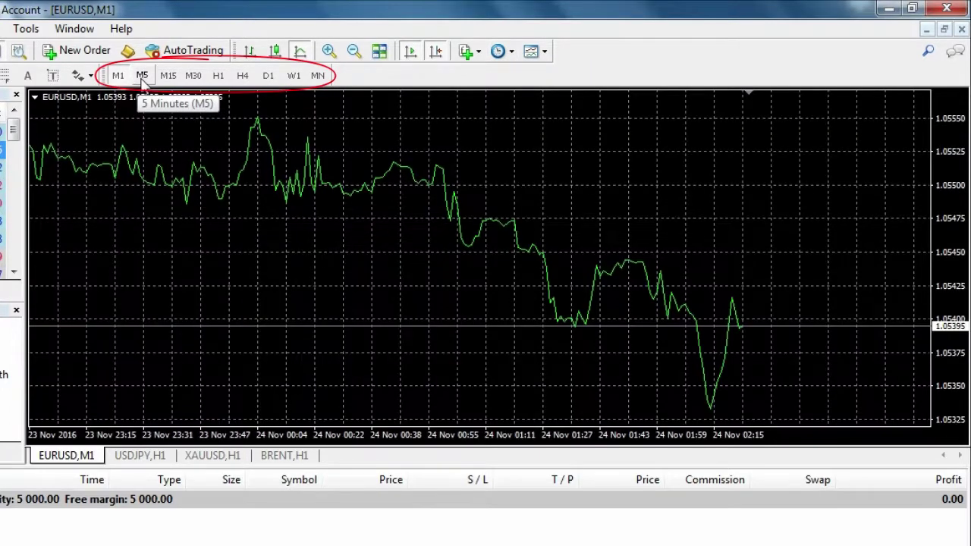
pyautogui.click(142, 81)
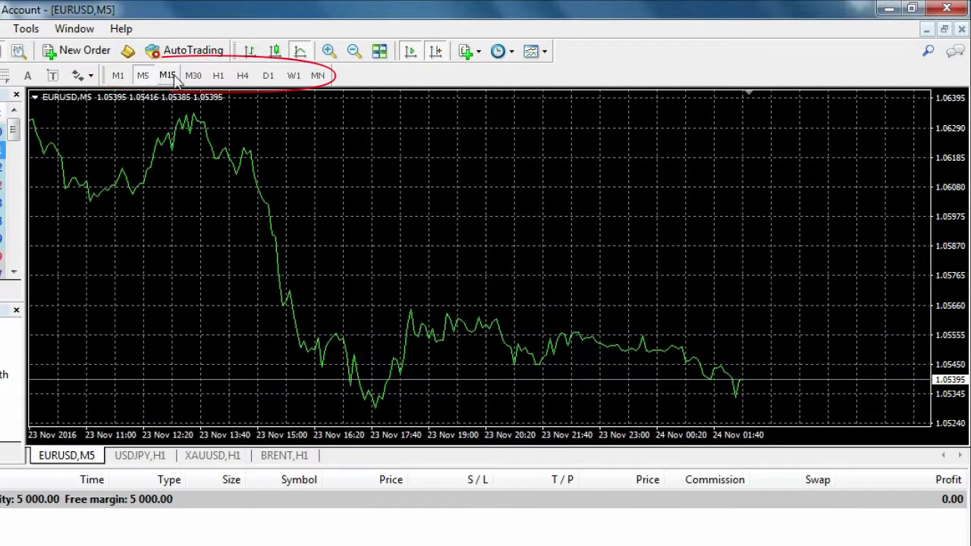
pyautogui.click(172, 79)
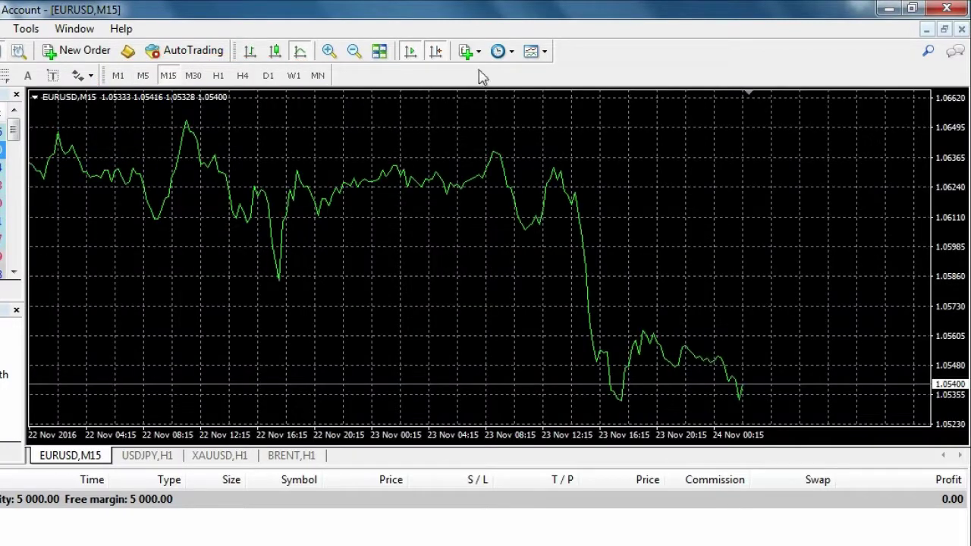
pyautogui.click(531, 54)
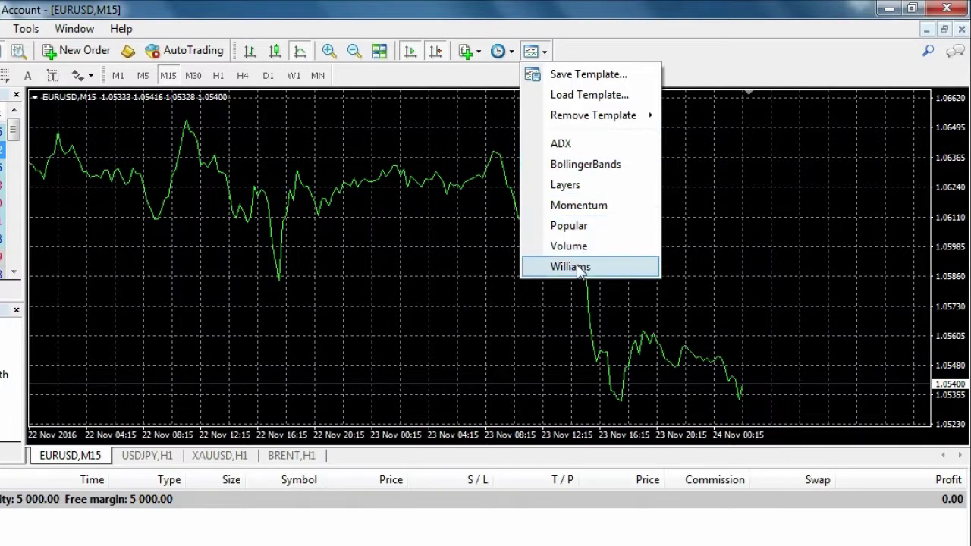
# Dismiss the Templates list by clicking the M15 chart, then scroll it with the wheel
pyautogui.click(461, 237)
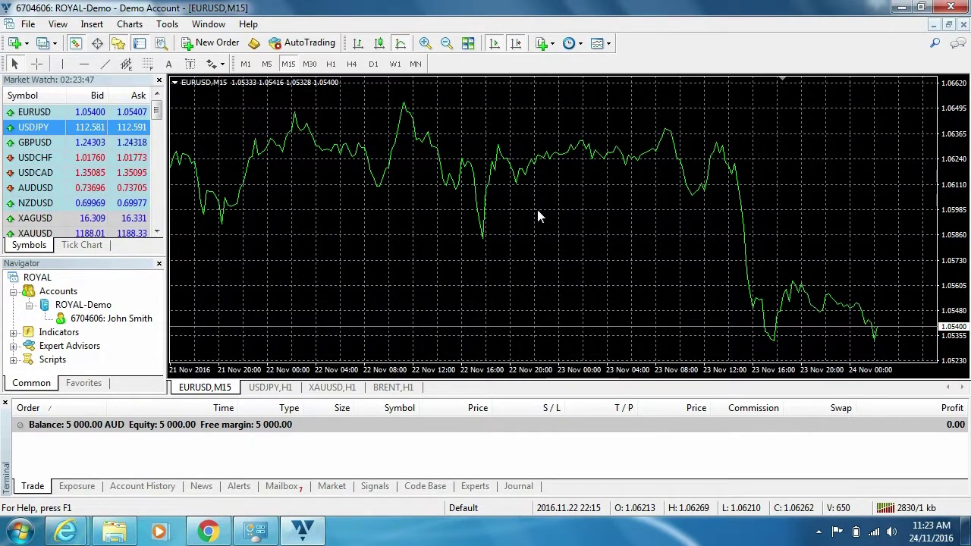
pyautogui.scroll(-3, 537, 210)
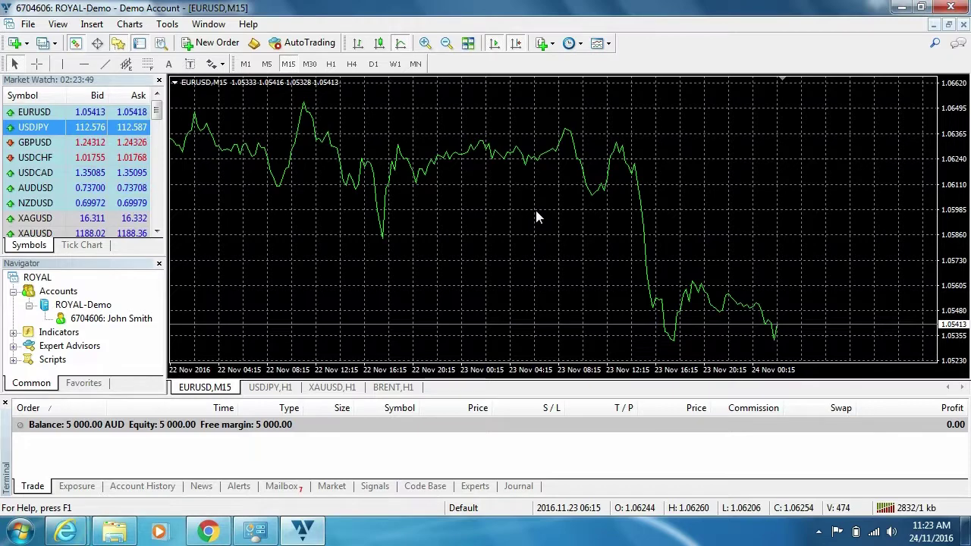